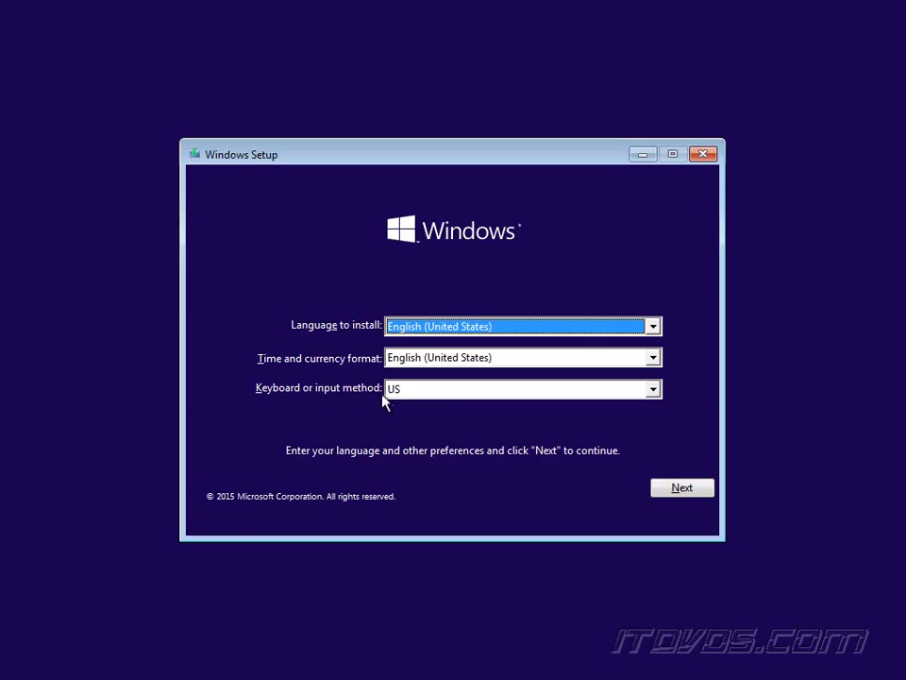
Keep English (United States) settings, start the install, and accept the license terms.
{"action": "left_click", "coordinate": [687, 490]}
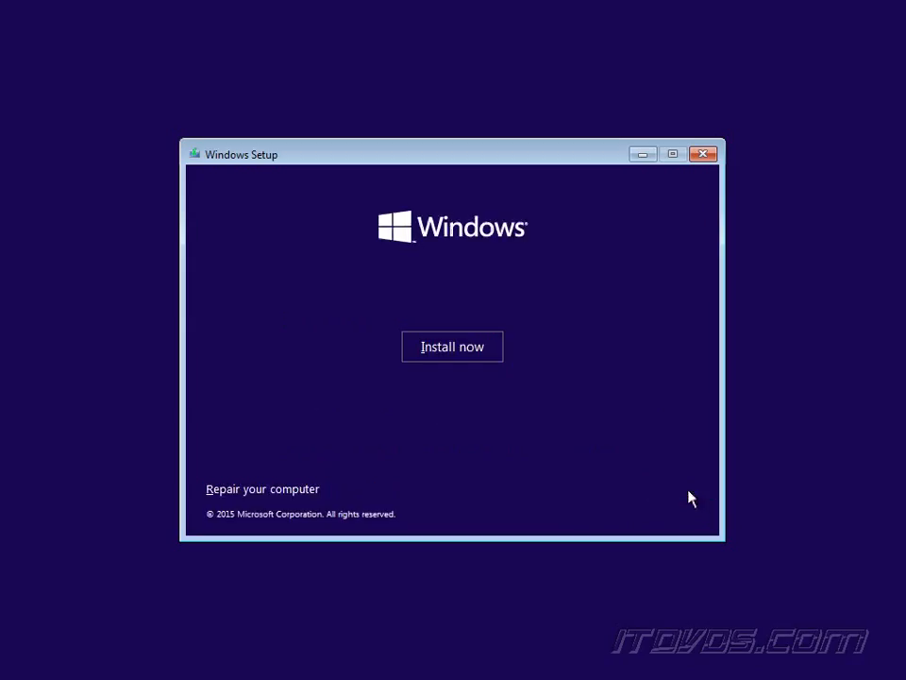
{"action": "left_click", "coordinate": [454, 359]}
{"action": "left_click", "coordinate": [308, 456]}
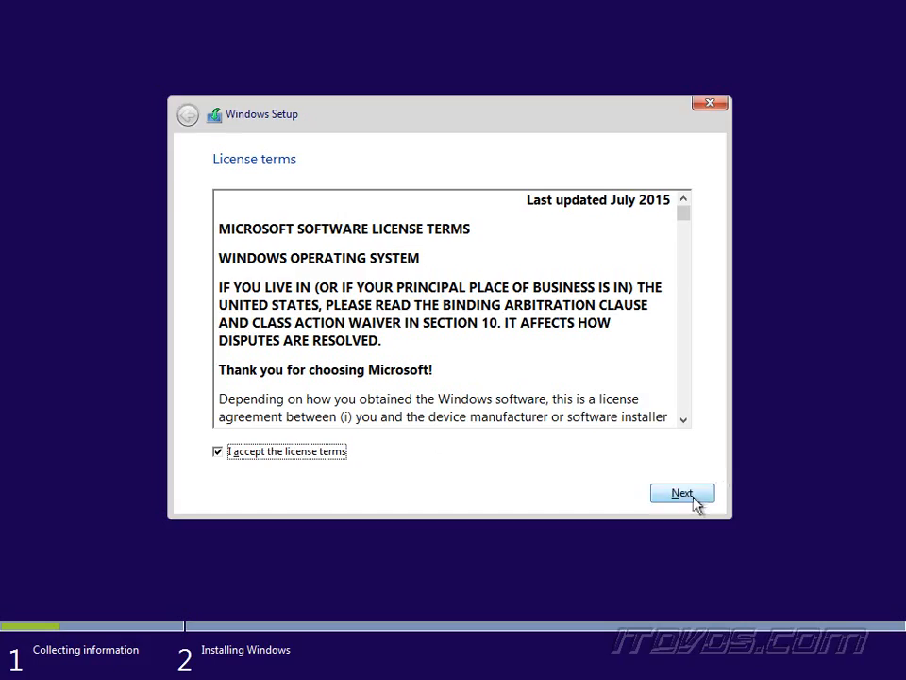
{"action": "left_click", "coordinate": [694, 498]}
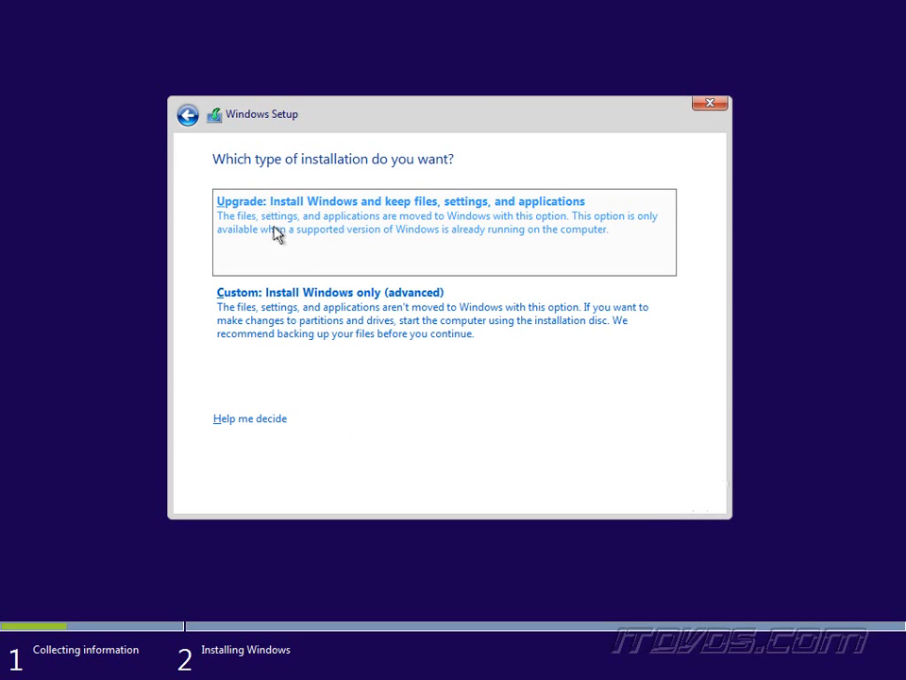
Choose a Custom install and create a 60000 MB partition, letting setup add system partitions.
{"action": "left_click", "coordinate": [344, 321]}
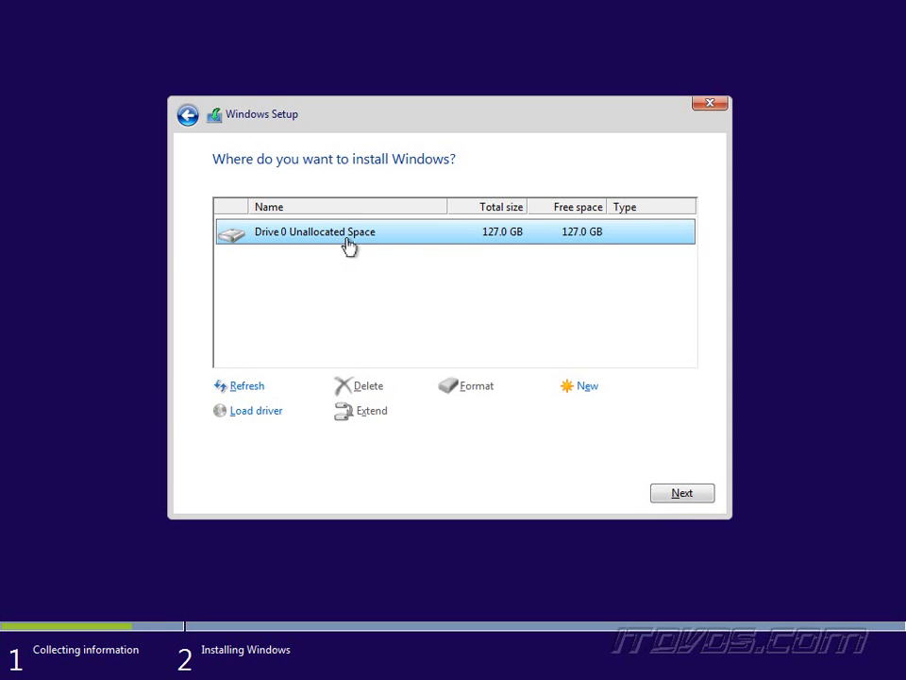
{"action": "left_click", "coordinate": [584, 387]}
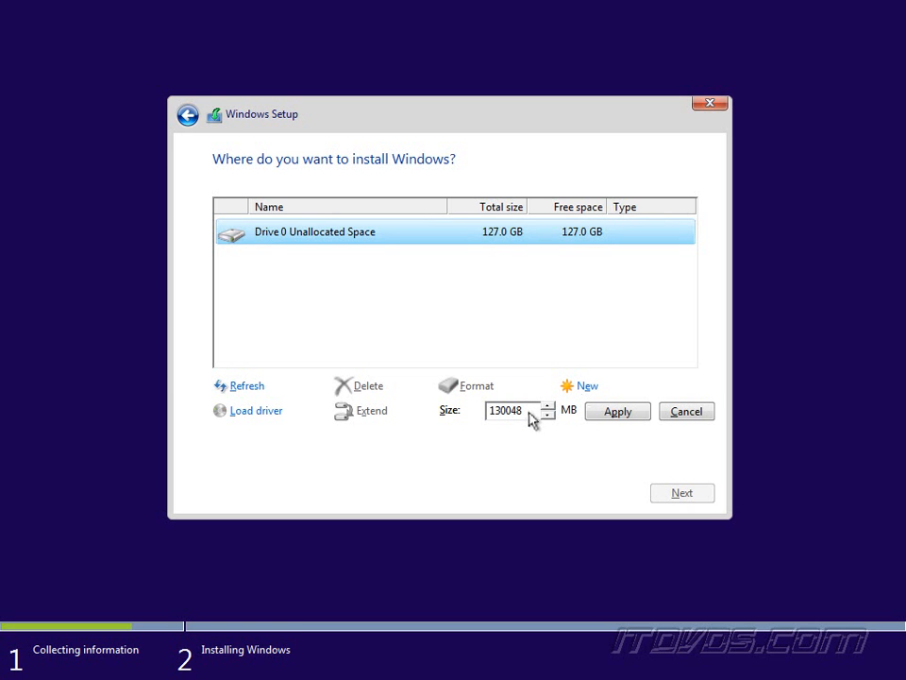
{"action": "left_click_drag", "start_coordinate": [531, 419], "coordinate": [441, 419]}
{"action": "key", "text": "Right"}
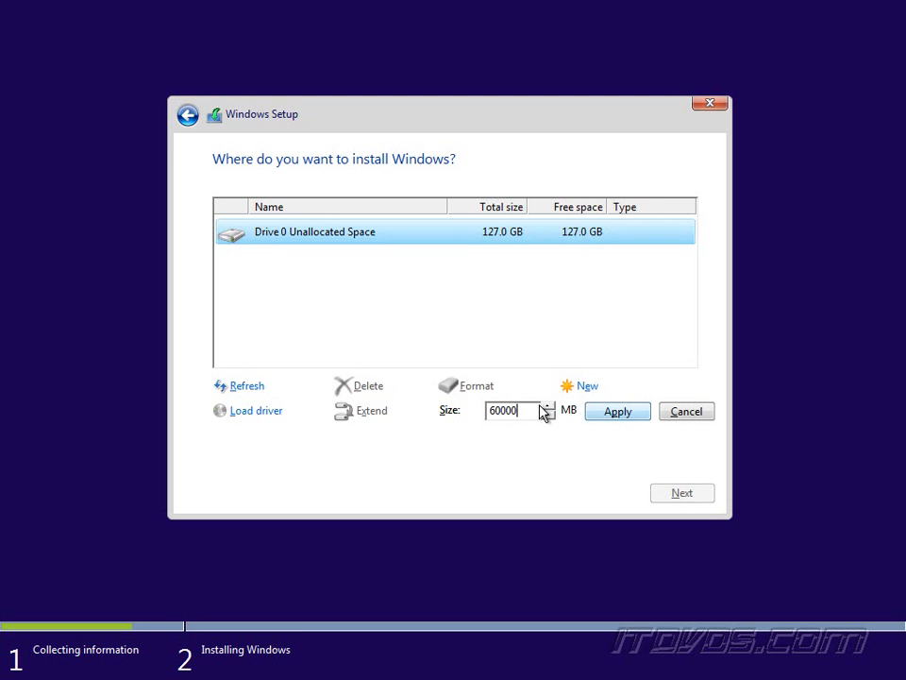
{"action": "left_click", "coordinate": [619, 419]}
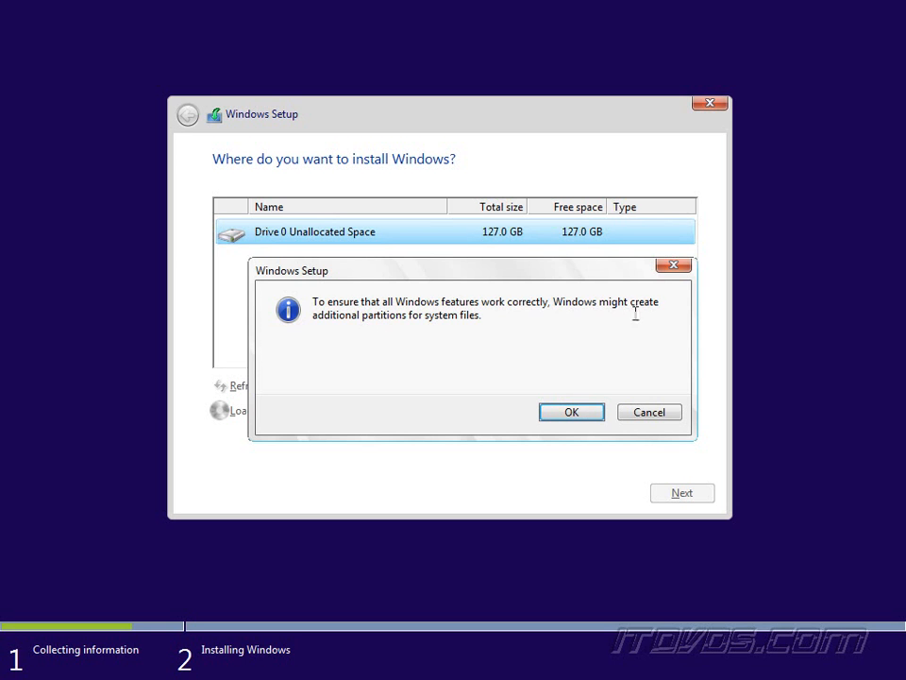
{"action": "left_click", "coordinate": [581, 420]}
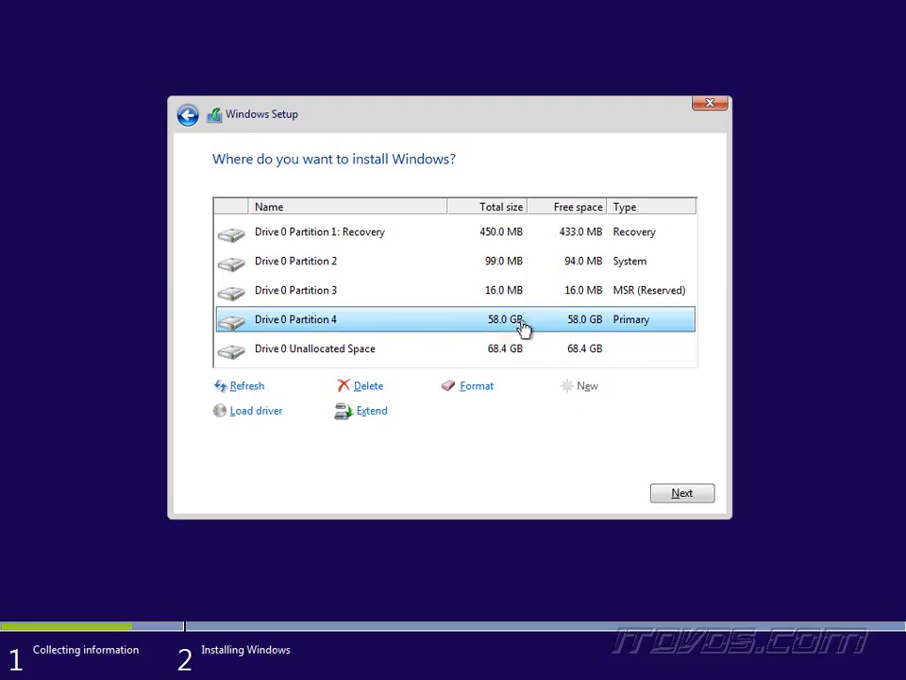
{"action": "left_click", "coordinate": [379, 415]}
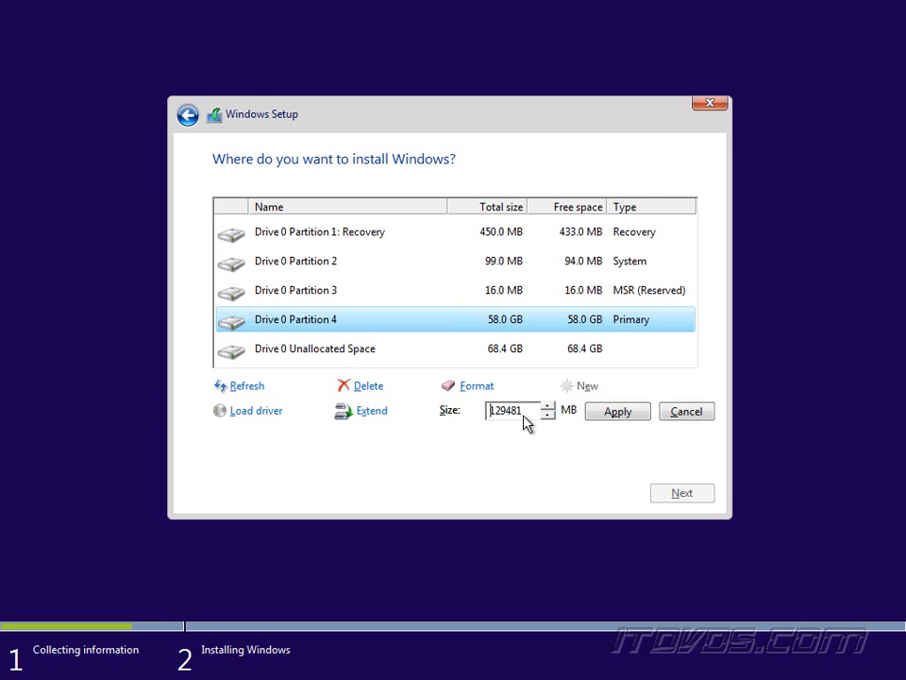
{"action": "left_click", "coordinate": [702, 414]}
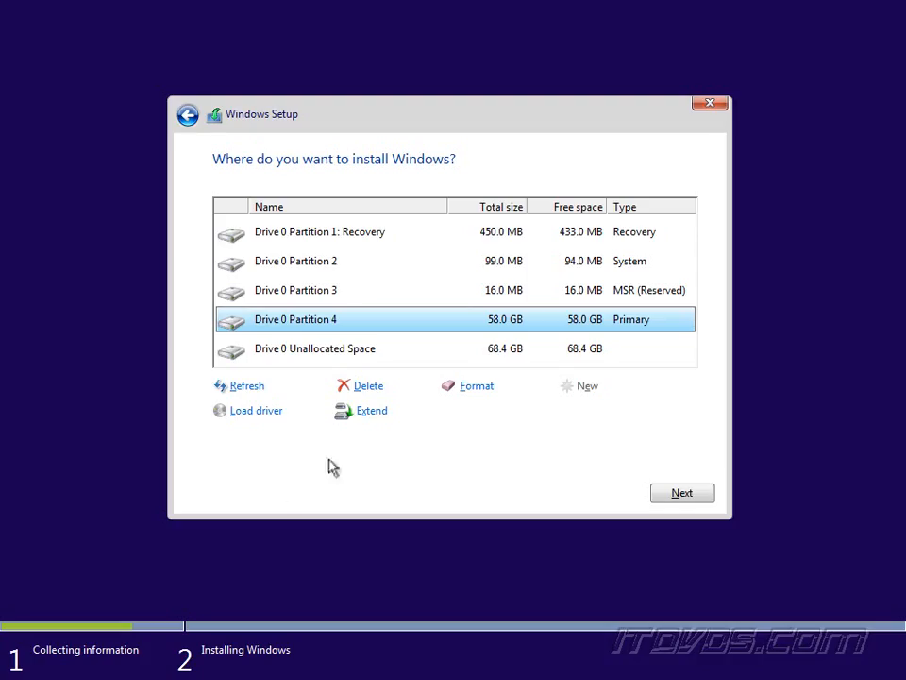
{"action": "left_click", "coordinate": [259, 413]}
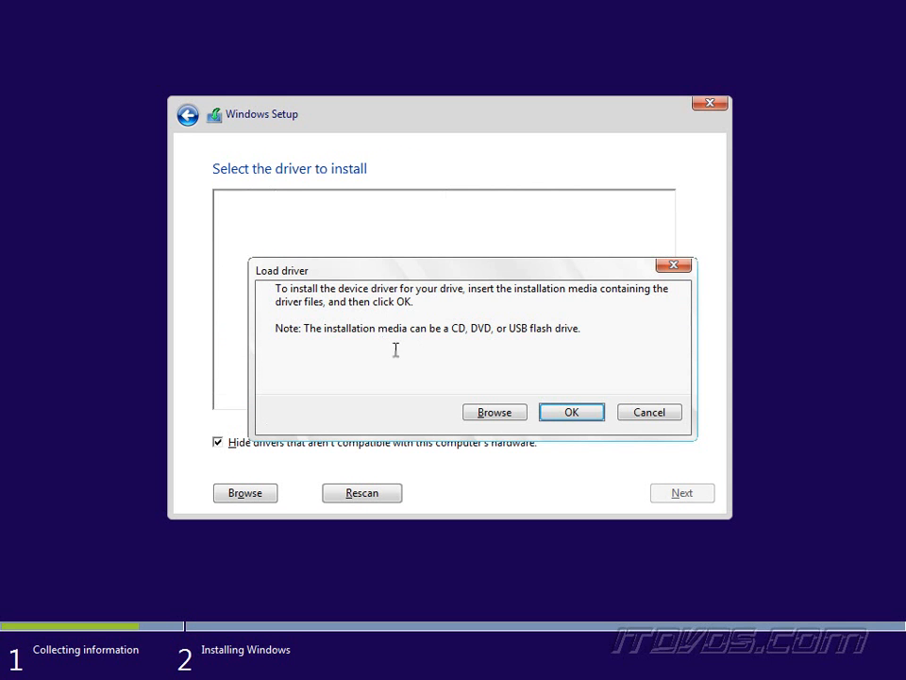
{"action": "left_click", "coordinate": [649, 416]}
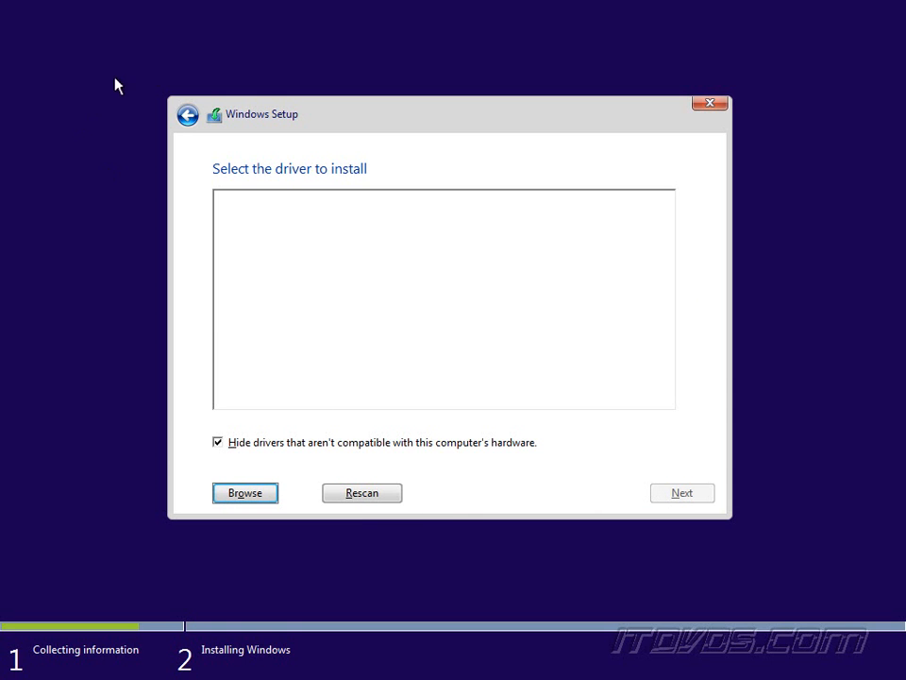
{"action": "left_click", "coordinate": [188, 114]}
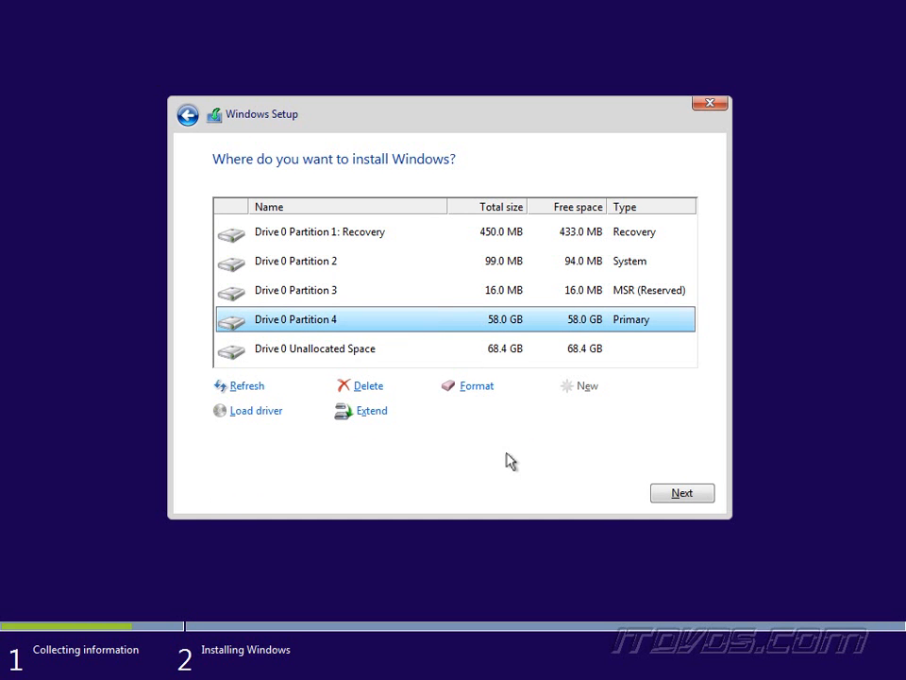
Delete Partition 4 and Partition 3, confirming each warning.
{"action": "left_click", "coordinate": [368, 387]}
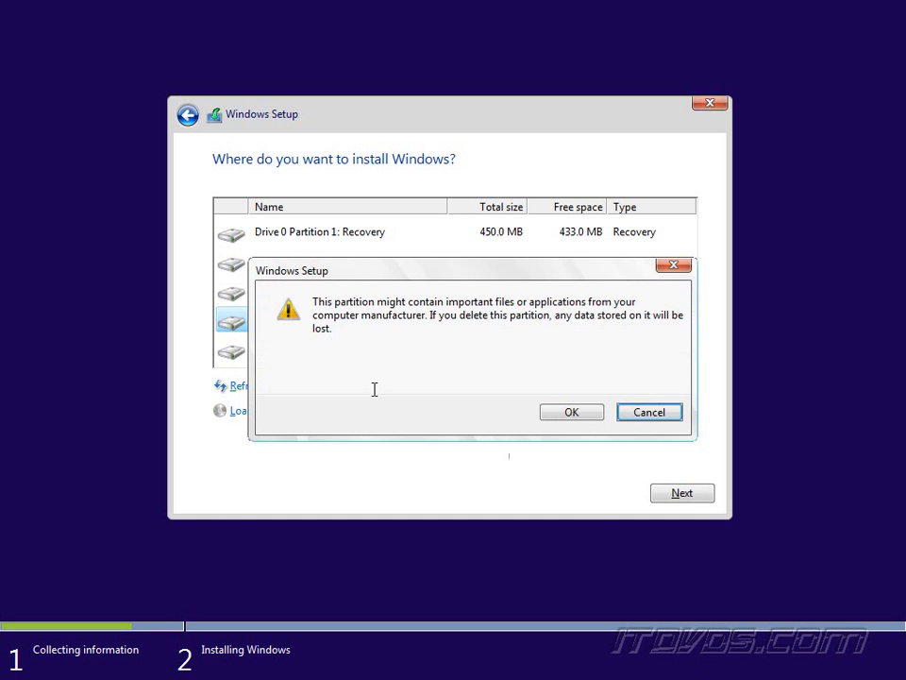
{"action": "left_click", "coordinate": [569, 412]}
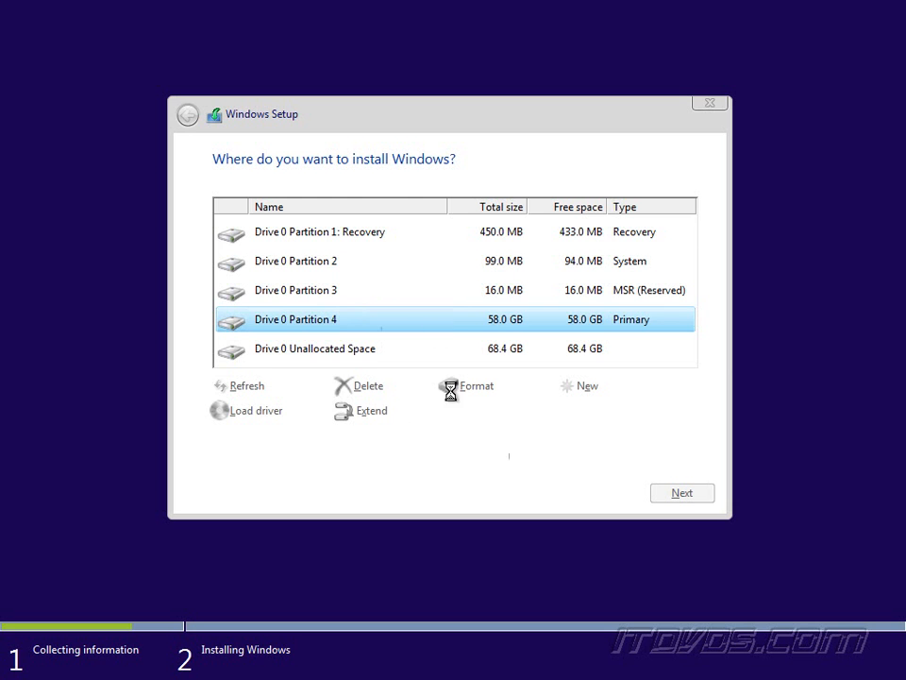
{"action": "left_click", "coordinate": [330, 291]}
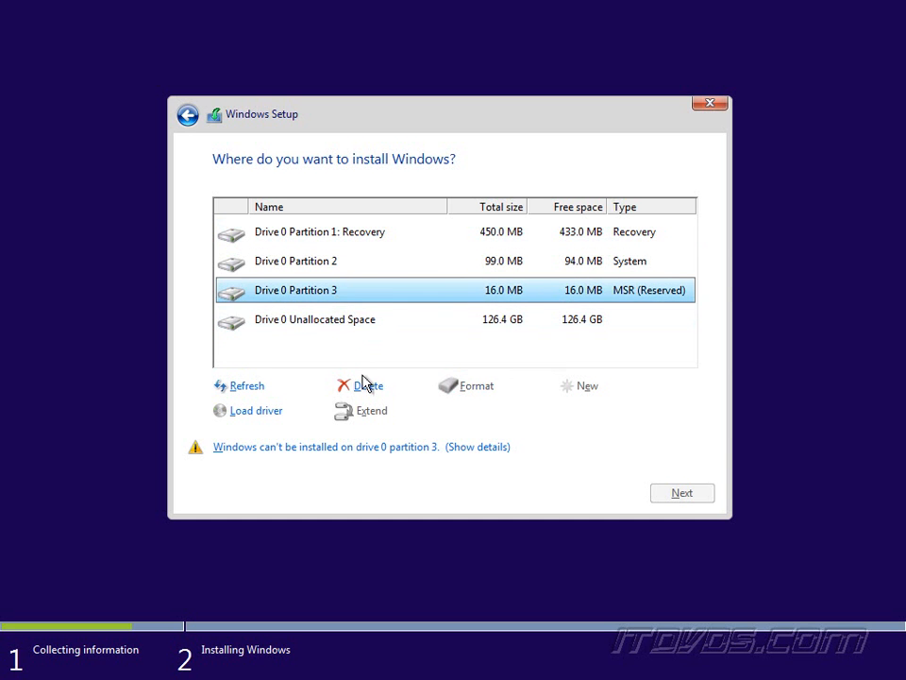
{"action": "left_click", "coordinate": [367, 385]}
{"action": "left_click", "coordinate": [578, 412]}
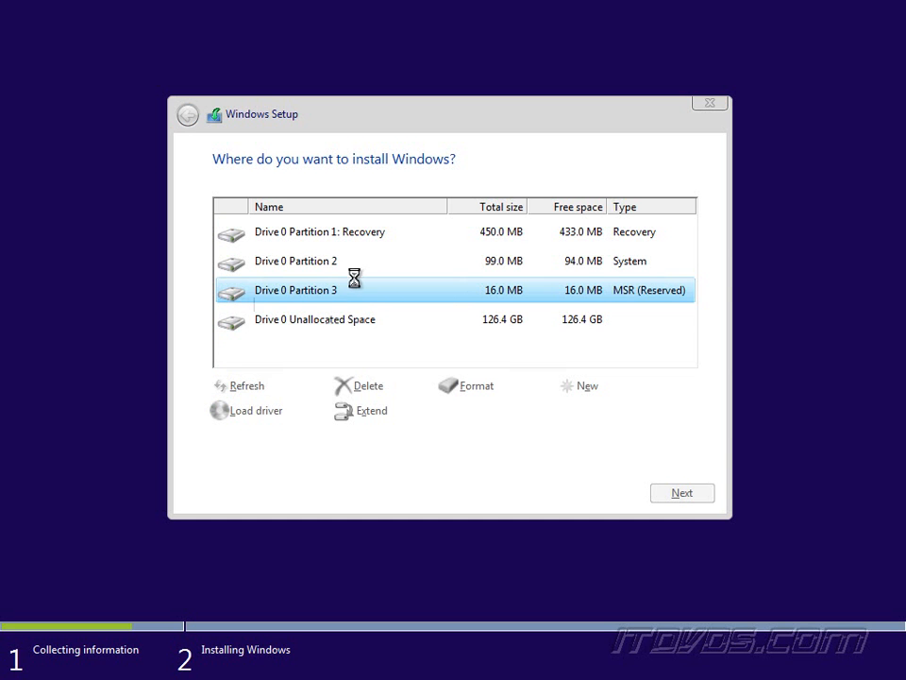
Delete Partition 2 and the Recovery partition, then install Windows on the unallocated space.
{"action": "left_click", "coordinate": [341, 268]}
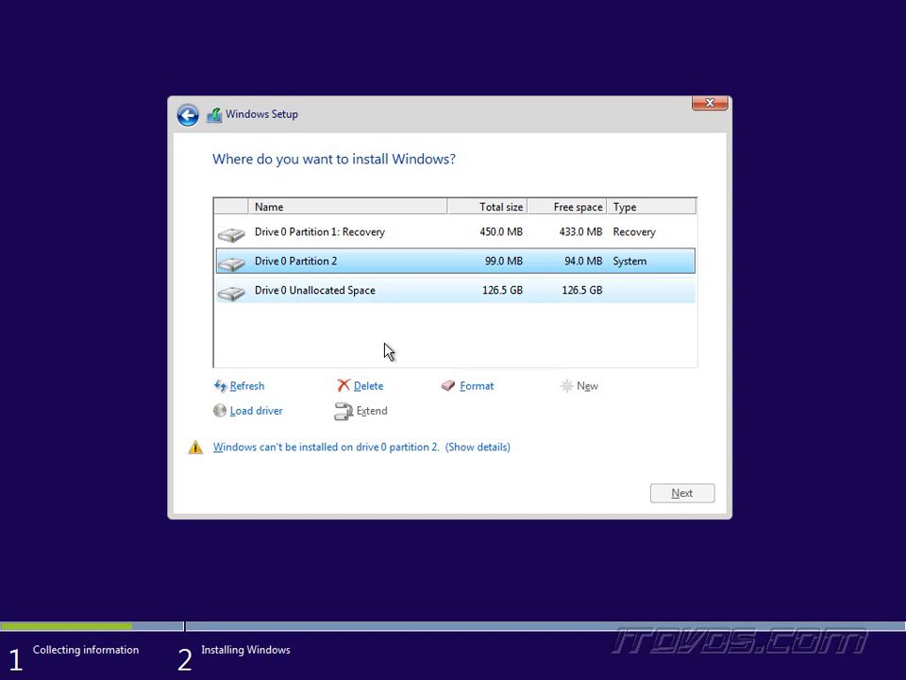
{"action": "left_click", "coordinate": [368, 387]}
{"action": "left_click", "coordinate": [577, 411]}
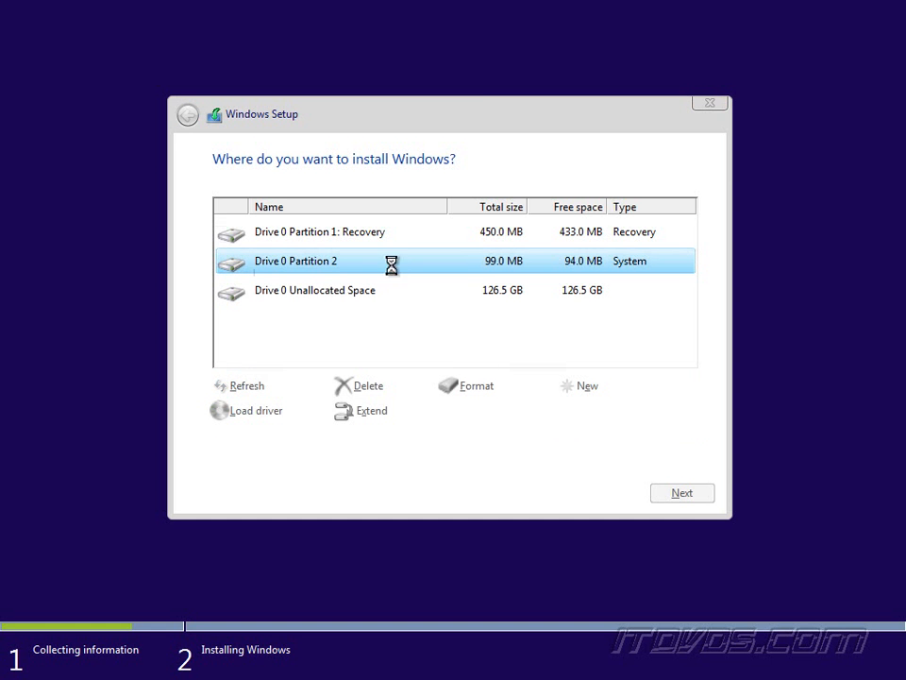
{"action": "left_click", "coordinate": [374, 236]}
{"action": "left_click", "coordinate": [369, 389]}
{"action": "left_click", "coordinate": [565, 413]}
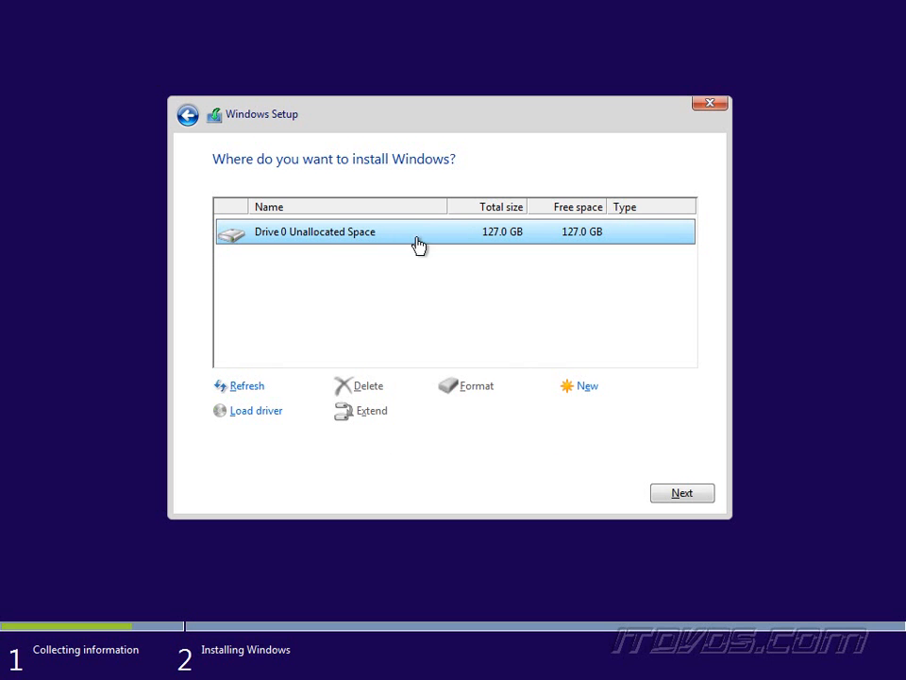
{"action": "left_click", "coordinate": [693, 495]}
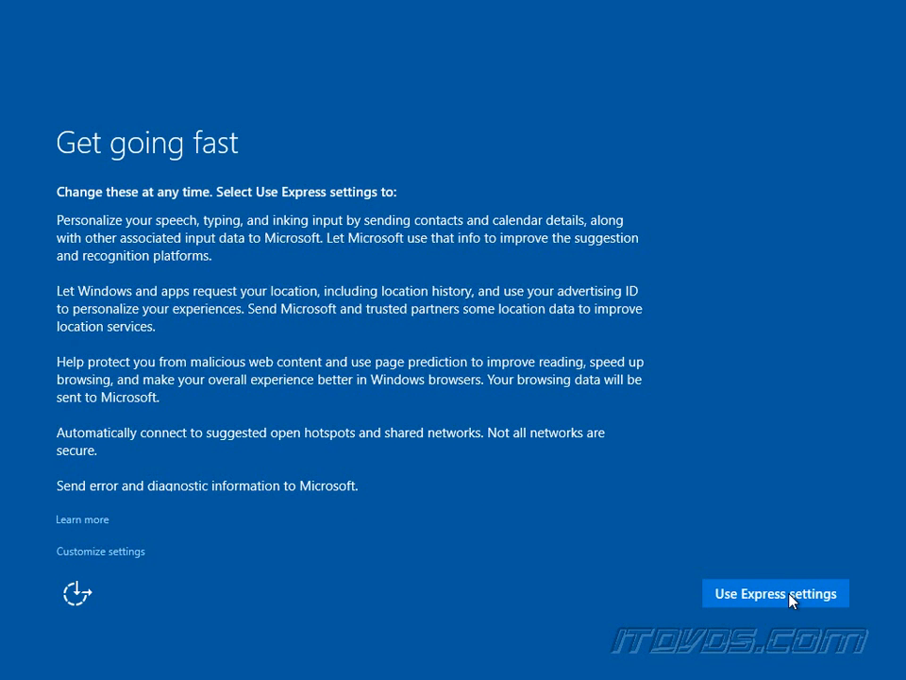
Choose Customize settings and go through both privacy settings pages.
{"action": "left_click", "coordinate": [126, 555]}
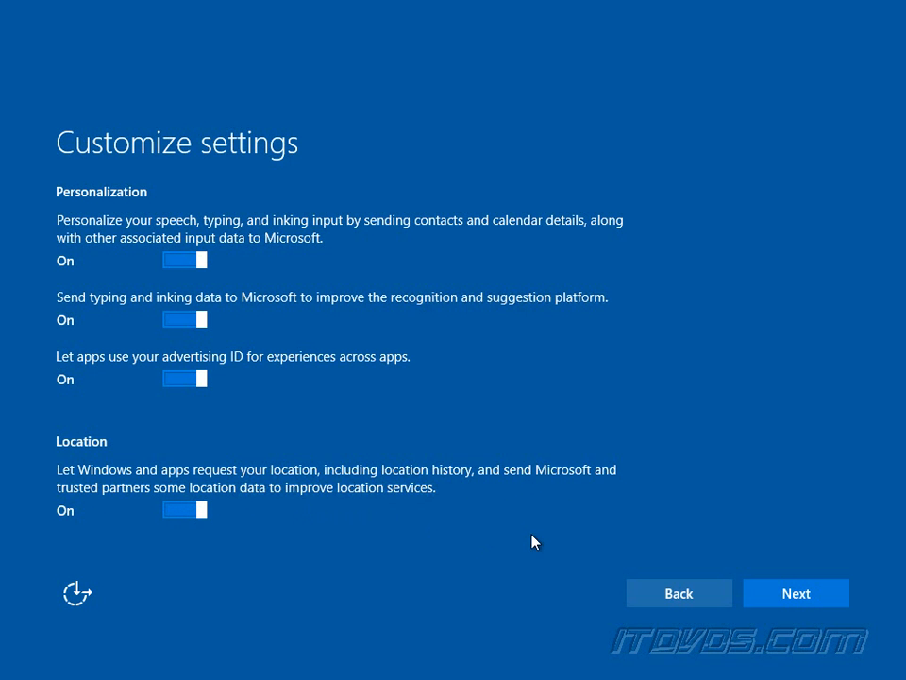
{"action": "left_click", "coordinate": [816, 598]}
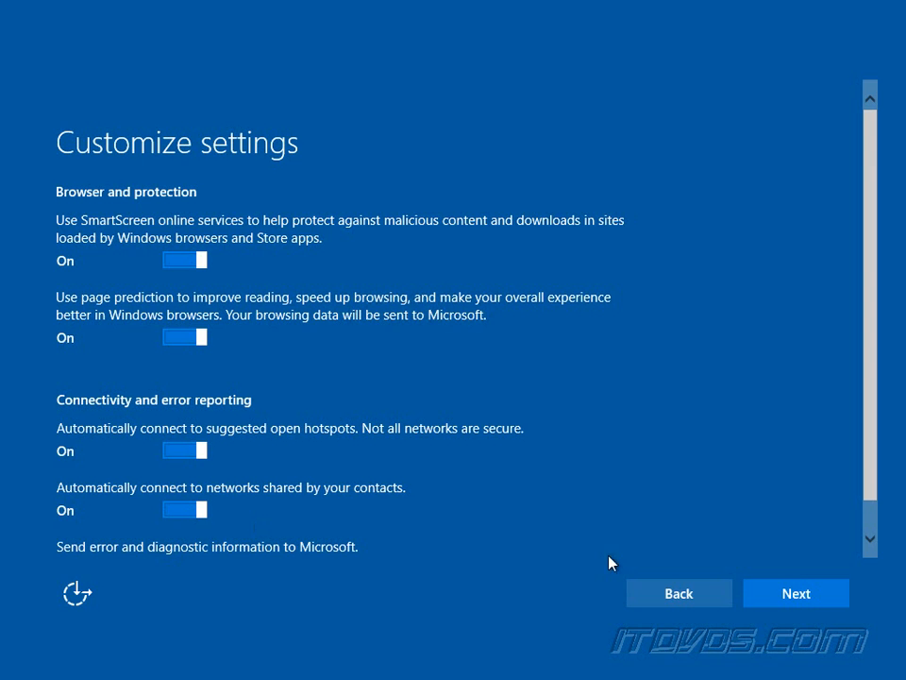
{"action": "left_click", "coordinate": [796, 595]}
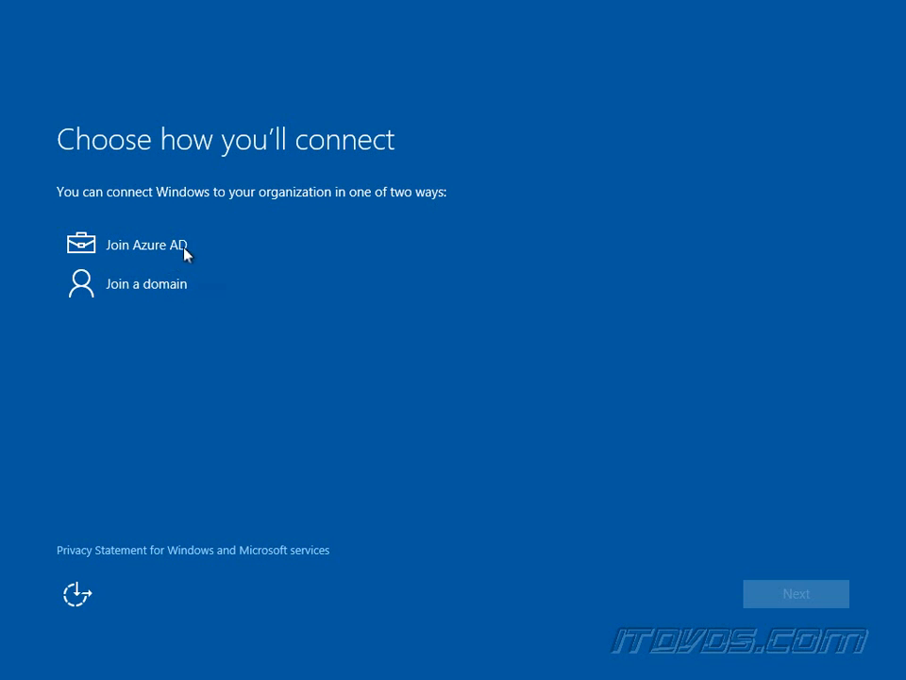
Select Join a domain to set up a local account instead.
{"action": "left_click", "coordinate": [170, 294]}
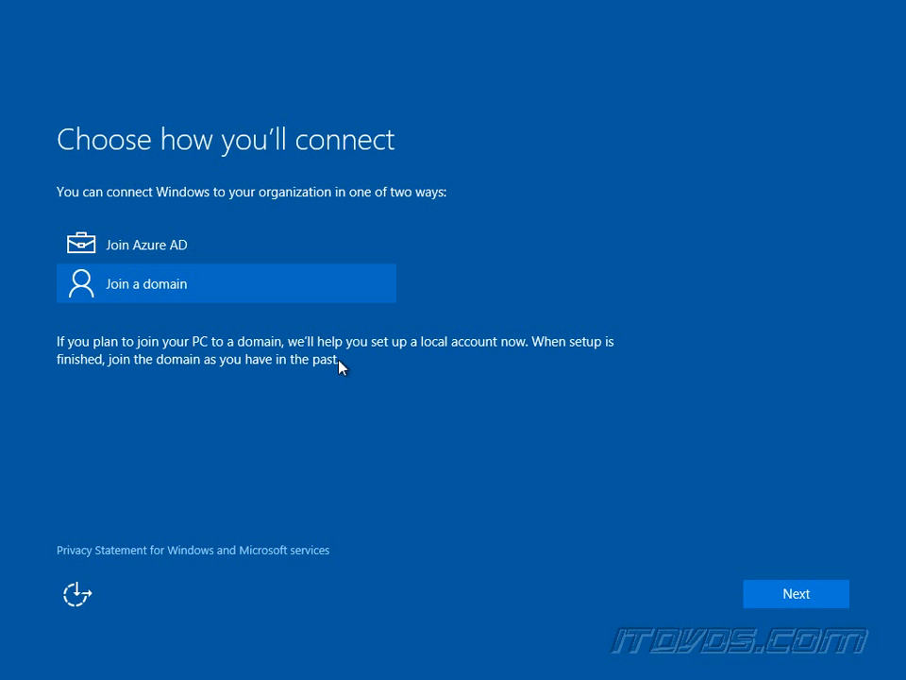
{"action": "left_click", "coordinate": [800, 595]}
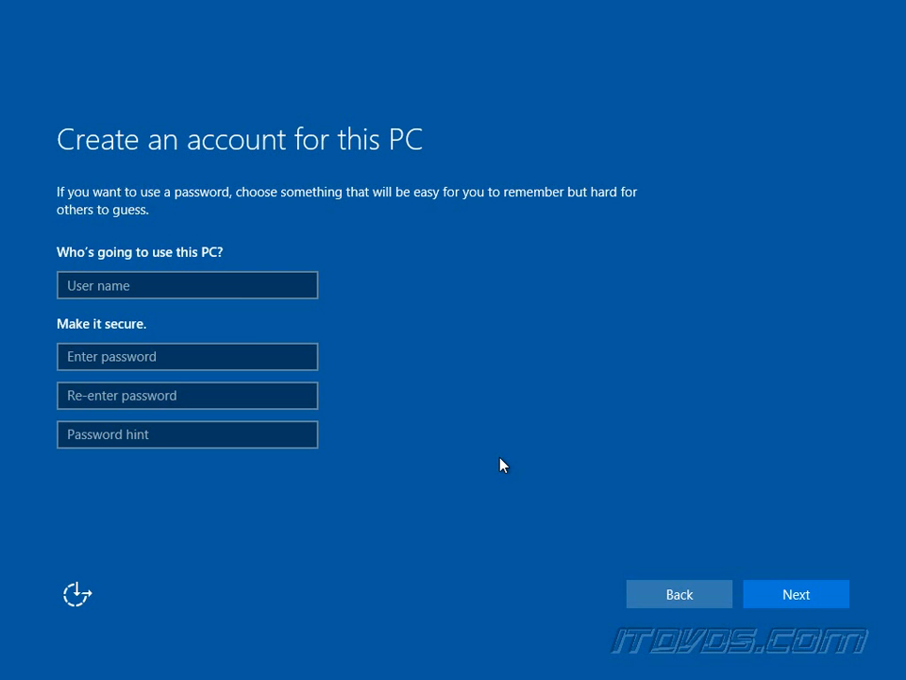
Enter the user name, the account password twice and a password hint, then submit the account.
{"action": "left_click", "coordinate": [274, 295]}
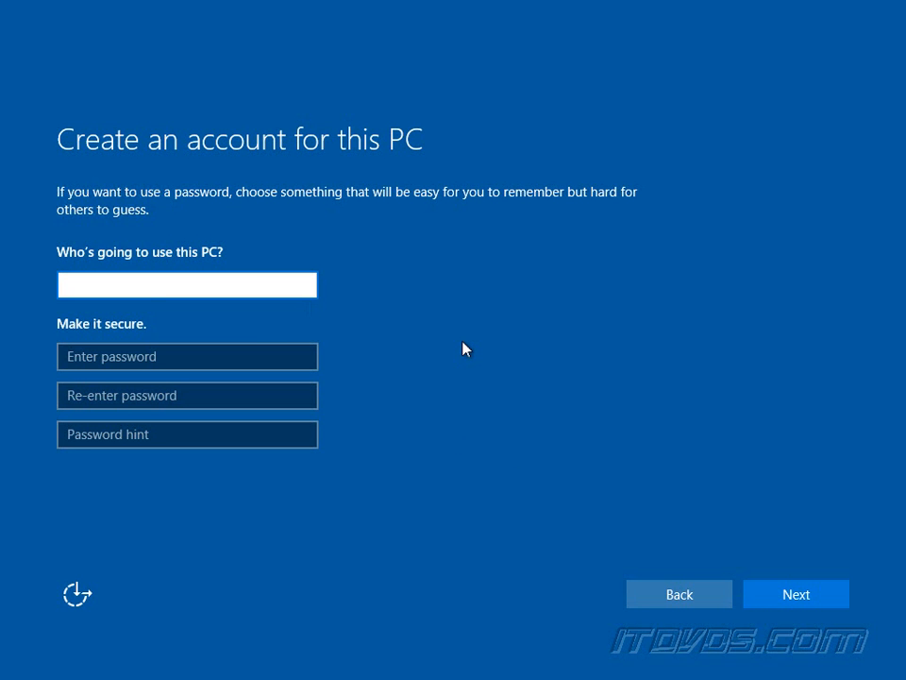
{"action": "type", "text": "jimsmith"}
{"action": "key", "text": "Tab"}
{"action": "type", "text": "password1"}
{"action": "key", "text": "Tab"}
{"action": "type", "text": "pa"}
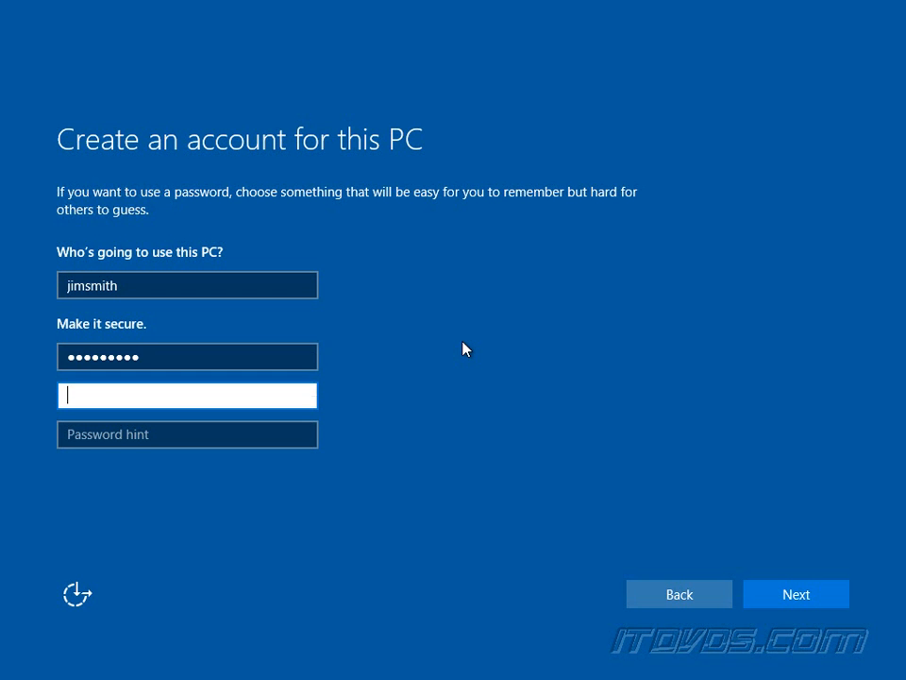
{"action": "type", "text": "ssword1"}
{"action": "key", "text": "Tab"}
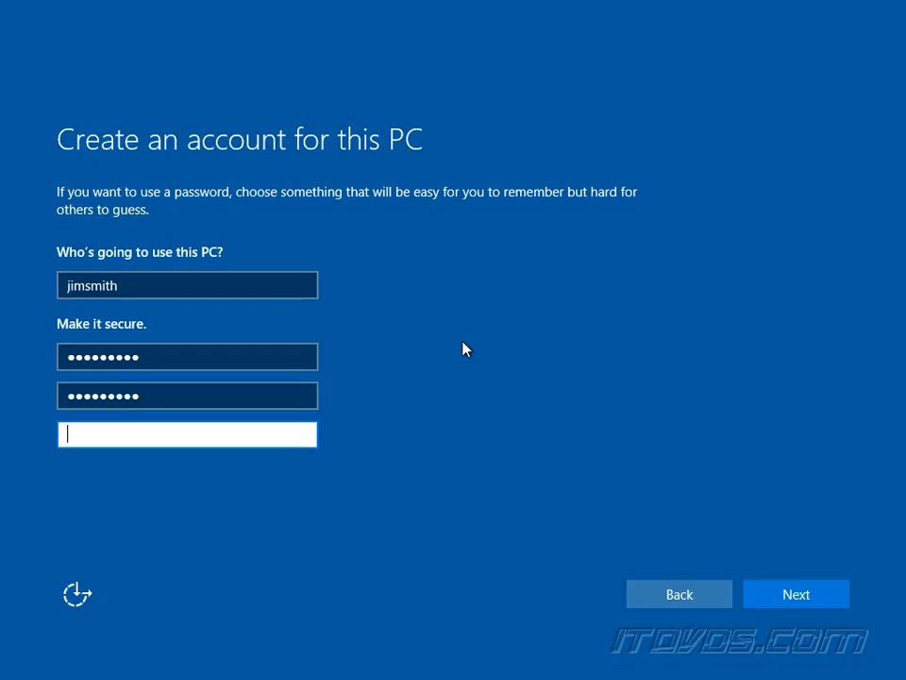
{"action": "type", "text": "normal pass"}
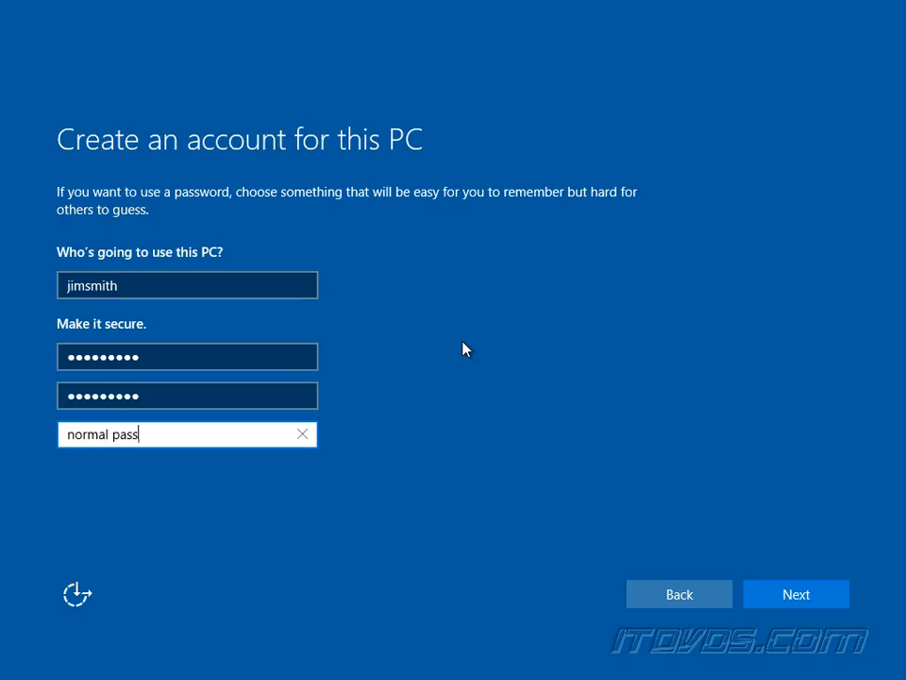
{"action": "left_click", "coordinate": [809, 600]}
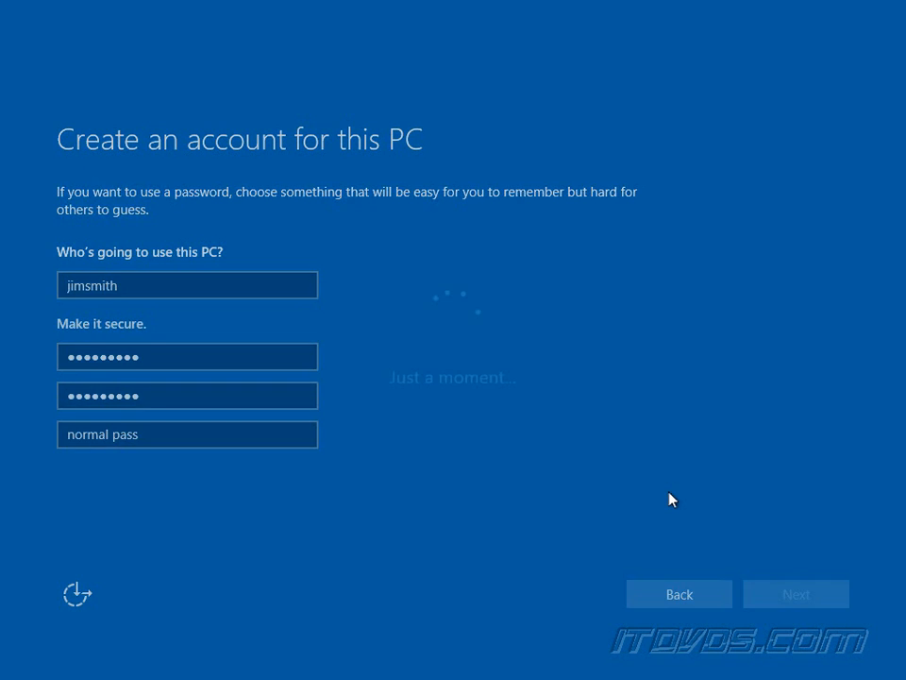